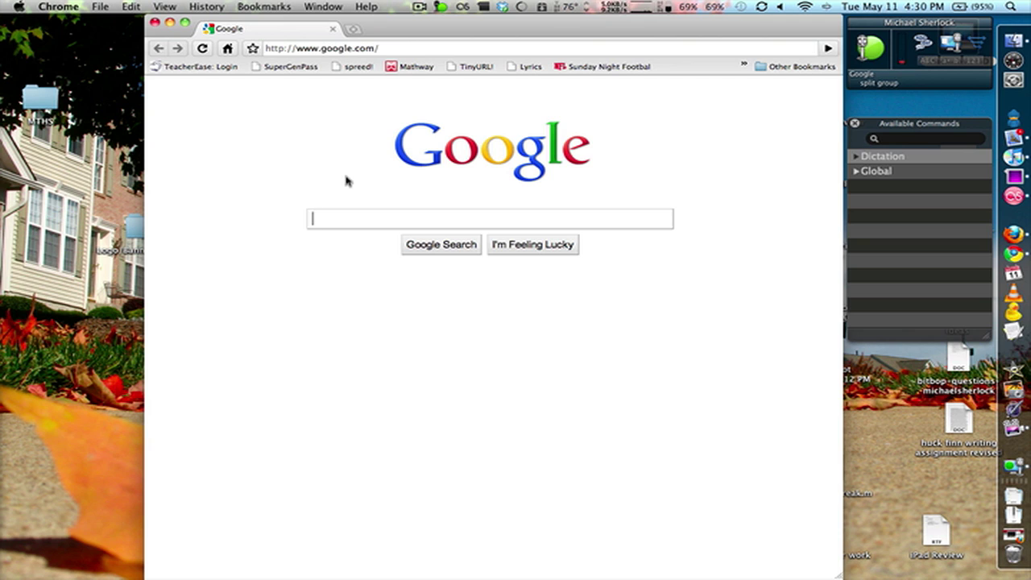
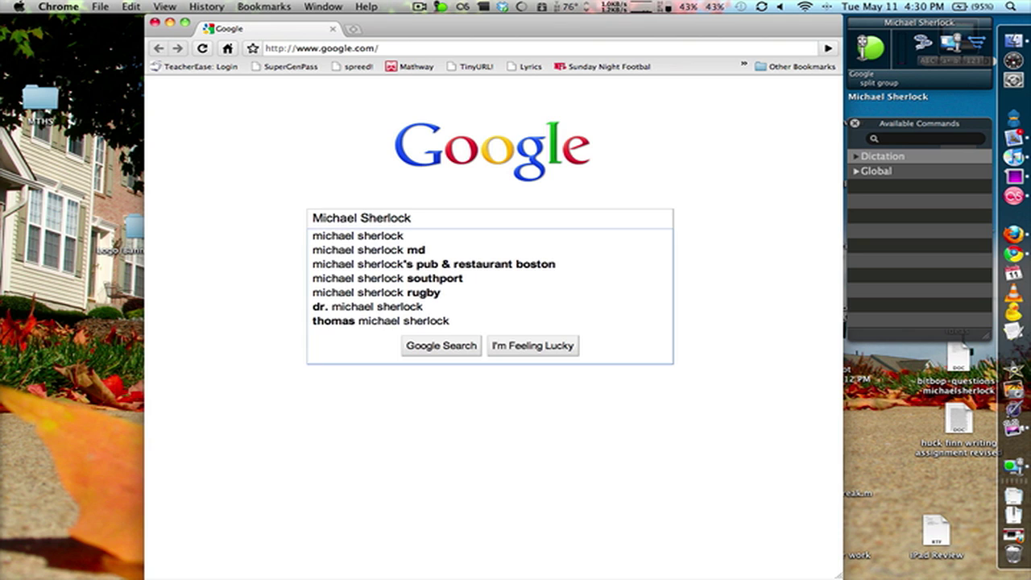
# Dictate a person's full name into Google's search box and delete the misrecognised trailing word.
pyautogui.write(' select go')
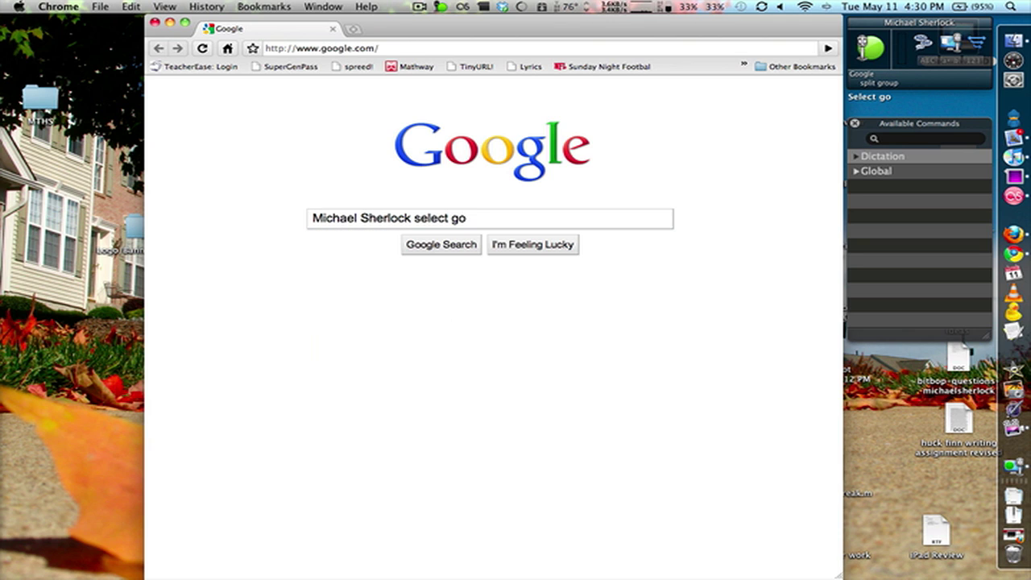
pyautogui.write(' go')
pyautogui.press('BackSpace')
pyautogui.press('BackSpace')
pyautogui.press('BackSpace')
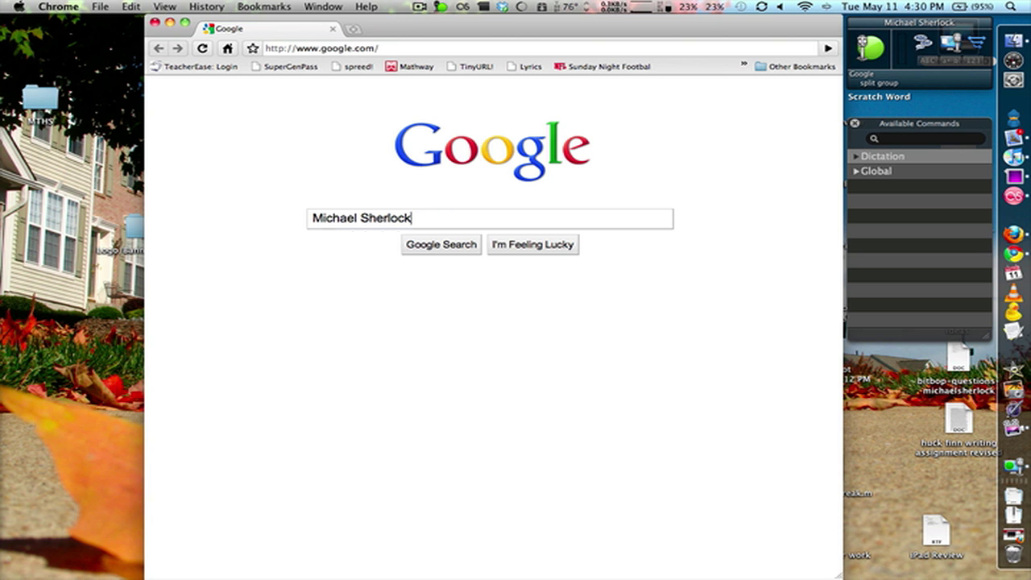
# Expand the Dictation and Global command groups and scroll through the listed voice commands.
pyautogui.click(644, 143)
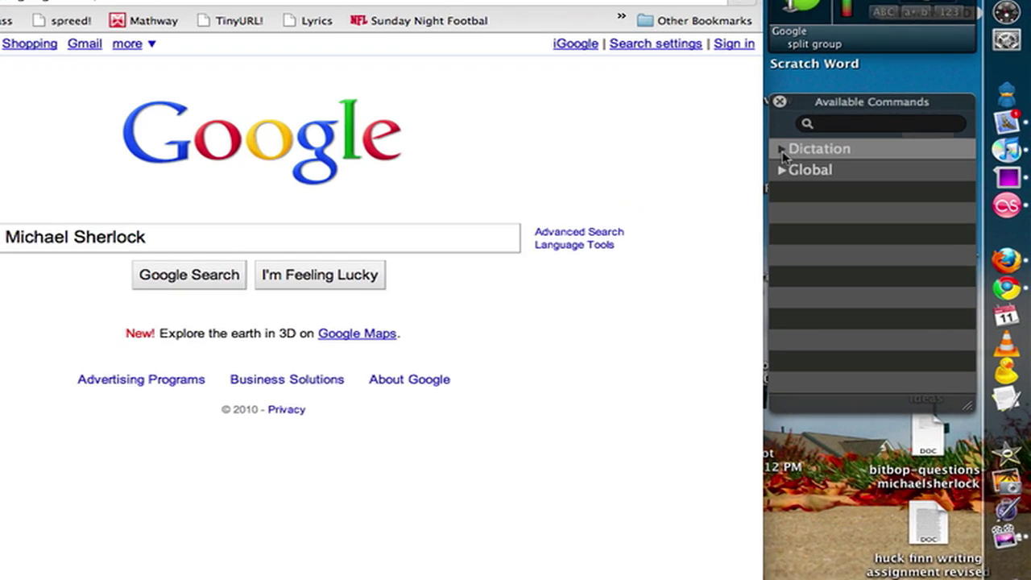
pyautogui.click(857, 156)
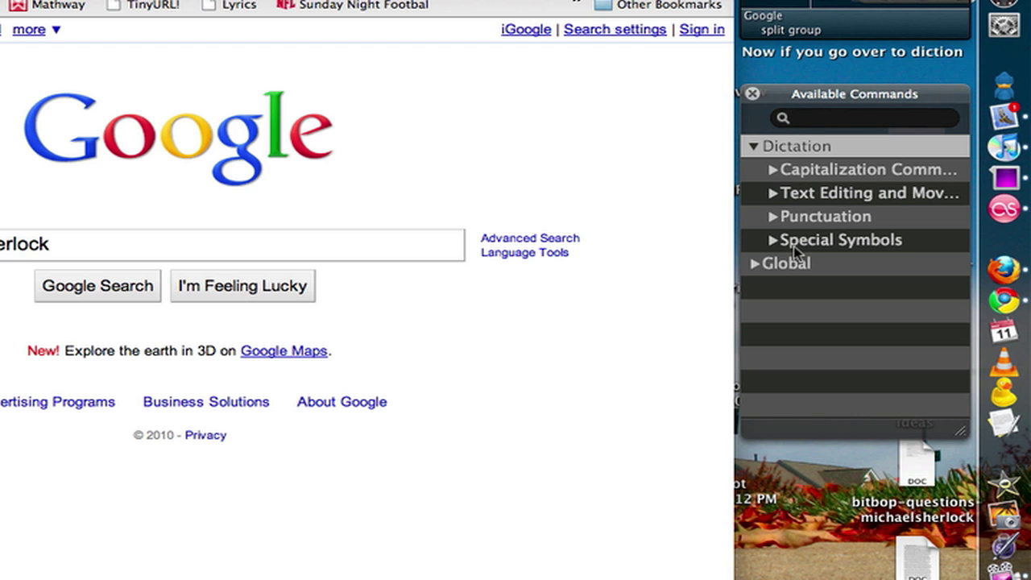
pyautogui.click(756, 263)
pyautogui.scroll(-2, 790, 276)
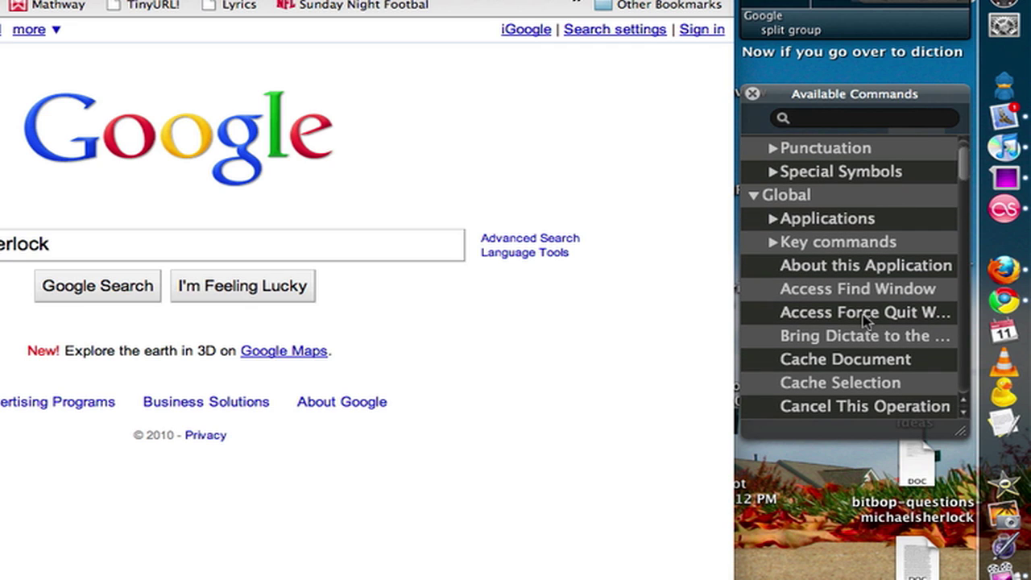
pyautogui.scroll(-5, 866, 318)
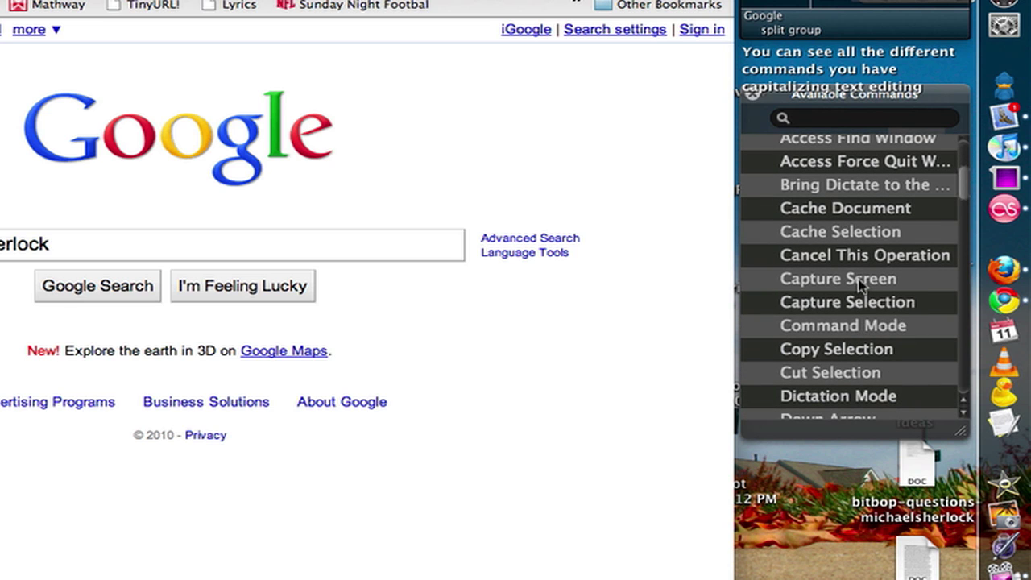
pyautogui.scroll(-10, 856, 282)
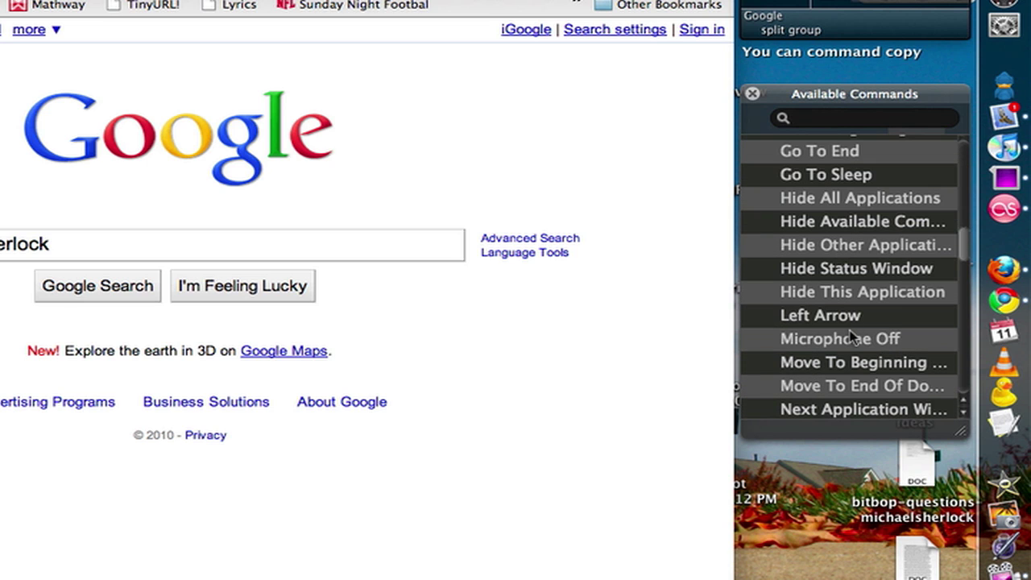
pyautogui.scroll(-7, 842, 303)
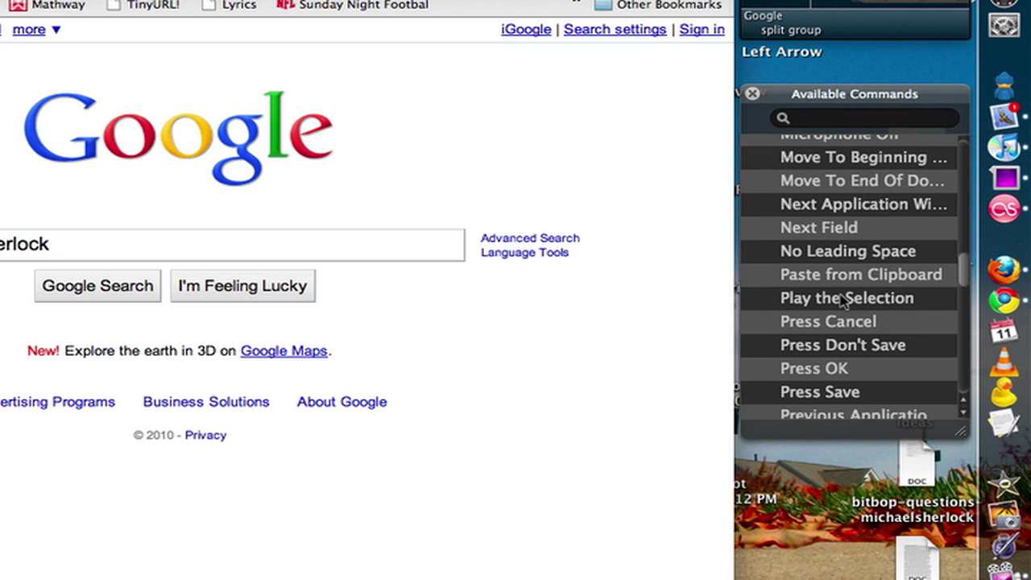
pyautogui.scroll(-4, 843, 296)
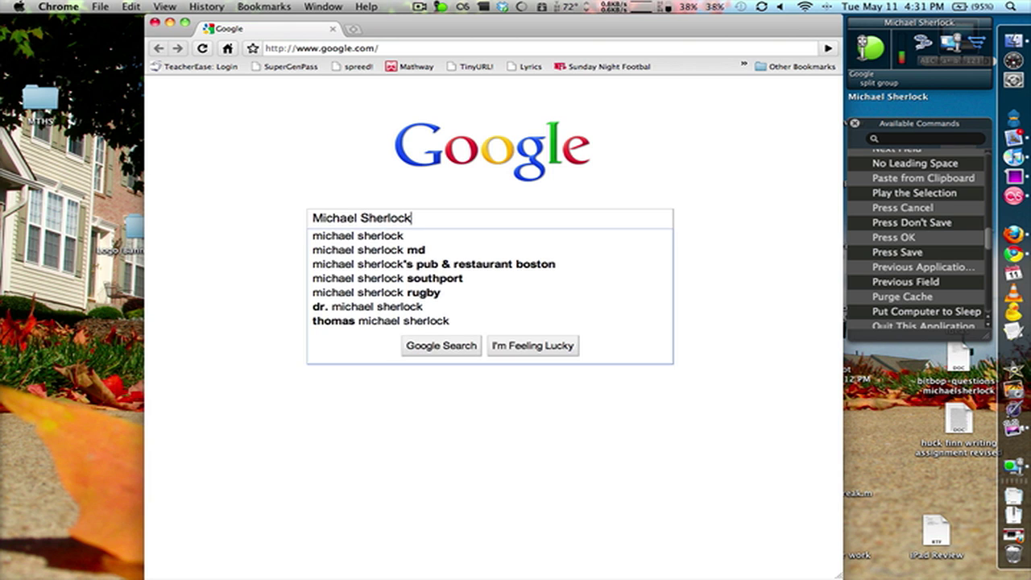
# Submit the Google search for the dictated name with 'Press OK'.
pyautogui.press('Return')
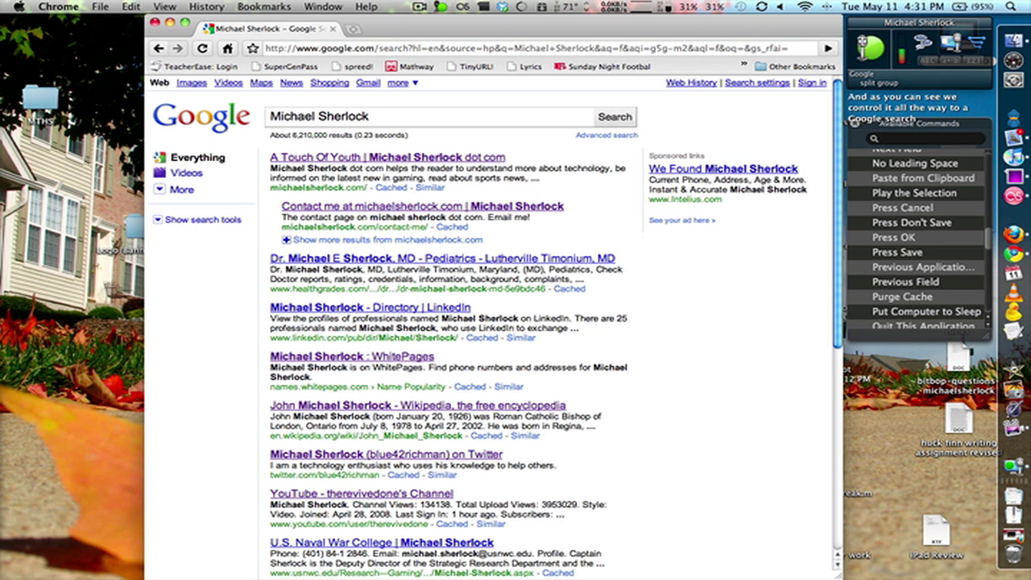
# Move around the Google results page with spoken End, Up and Page Down commands.
pyautogui.press('End')
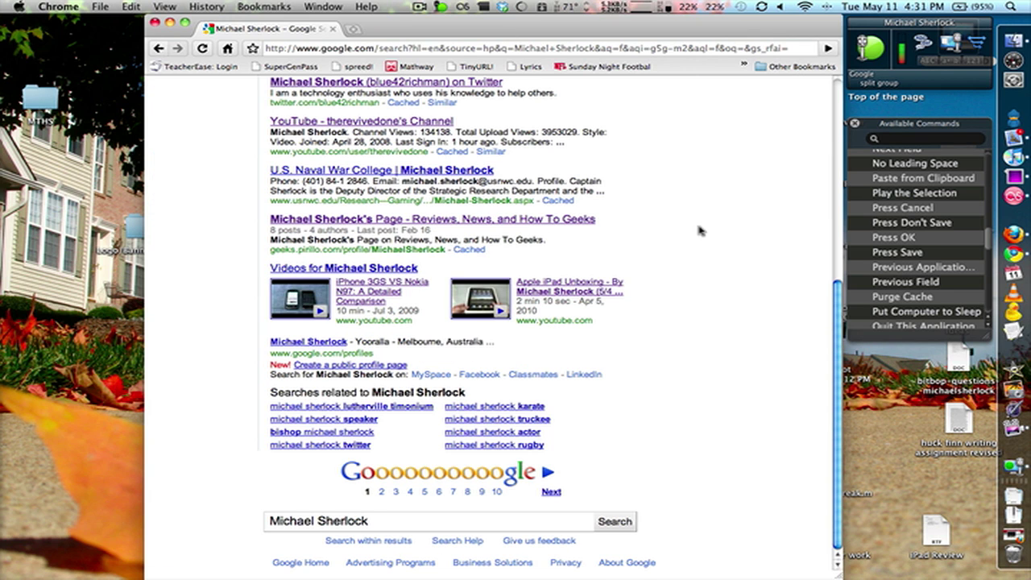
pyautogui.scroll(-10, 854, 222)
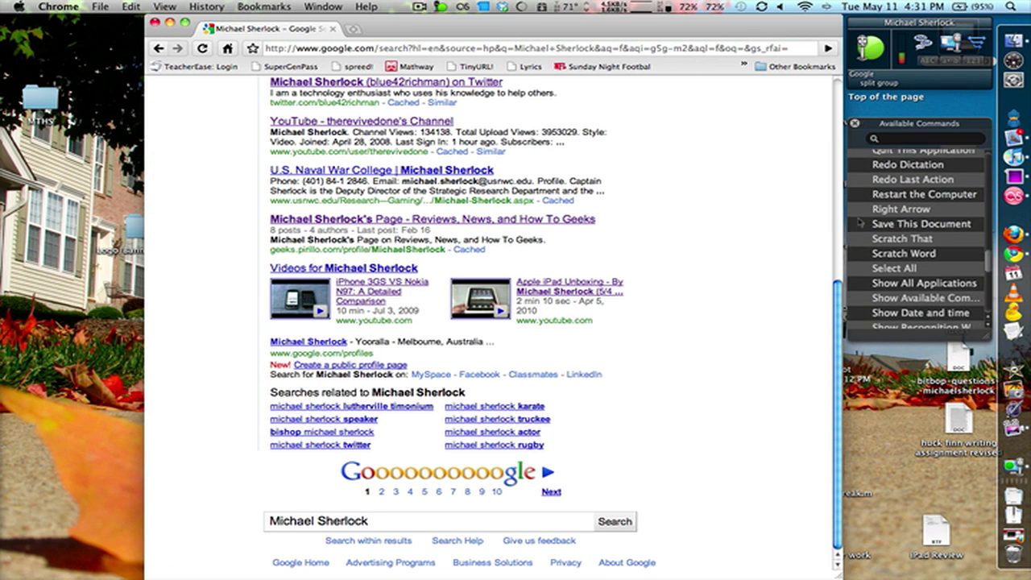
pyautogui.scroll(-3, 858, 221)
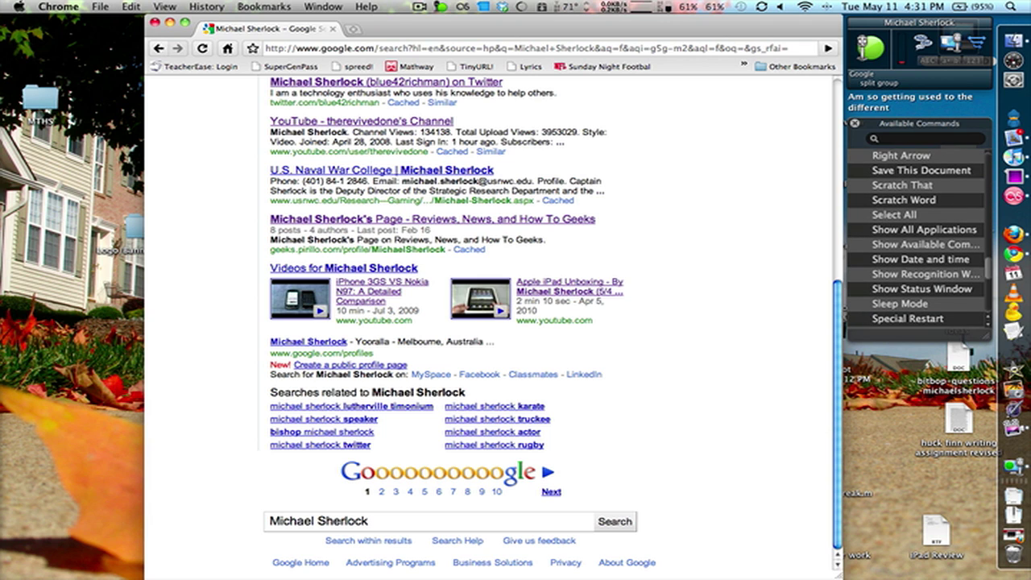
pyautogui.scroll(-6, 886, 242)
pyautogui.scroll(-8, 885, 245)
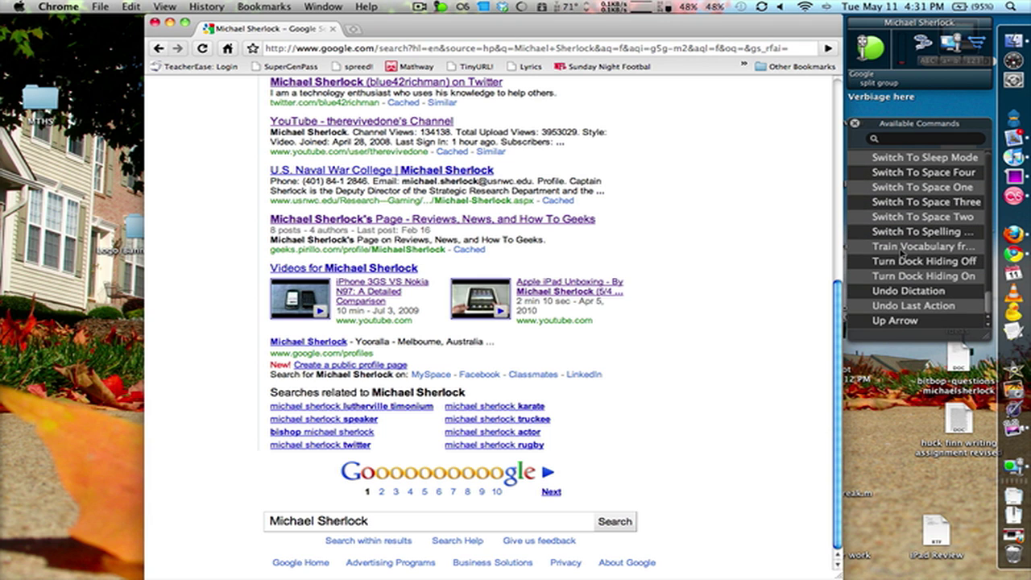
pyautogui.scroll(15, 899, 261)
pyautogui.scroll(5, 889, 263)
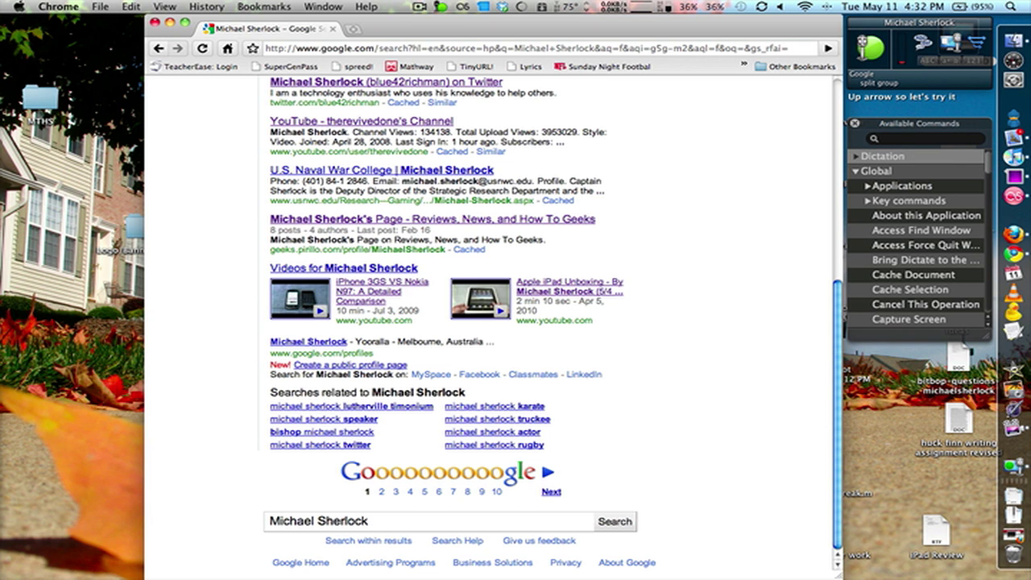
pyautogui.press('Up')
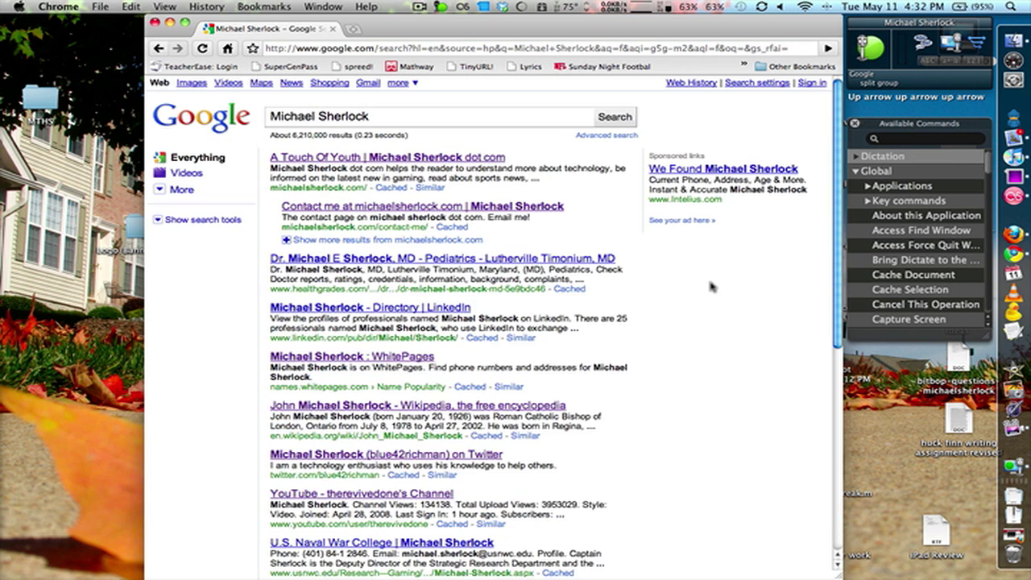
pyautogui.press('Up')
pyautogui.press('Up')
pyautogui.press('pagedown')
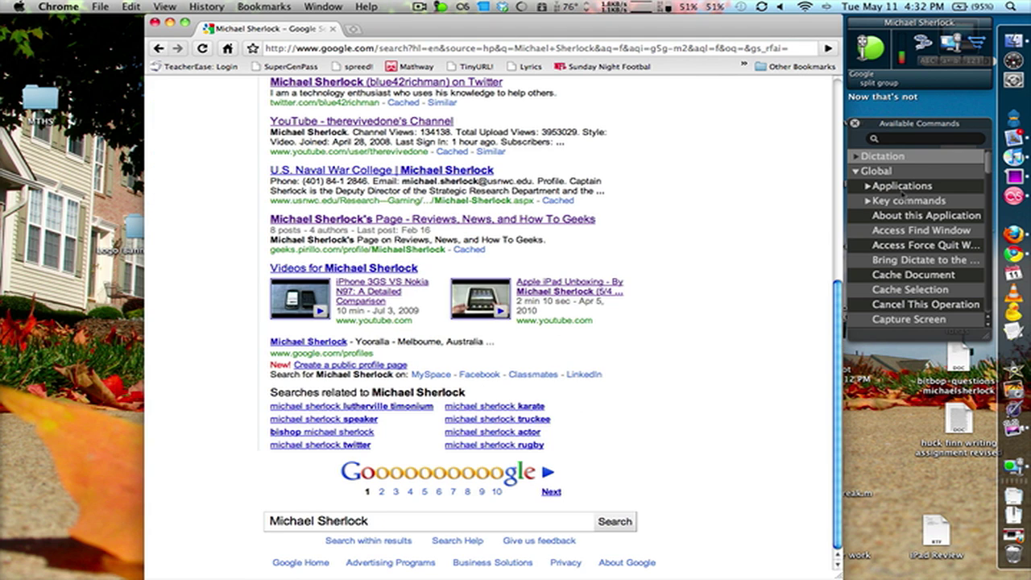
pyautogui.scroll(-1, 909, 202)
# Expand the Applications command group to show quit commands such as Quit Google Chrome.
pyautogui.click(867, 172)
pyautogui.scroll(1, 868, 186)
pyautogui.scroll(-1, 883, 205)
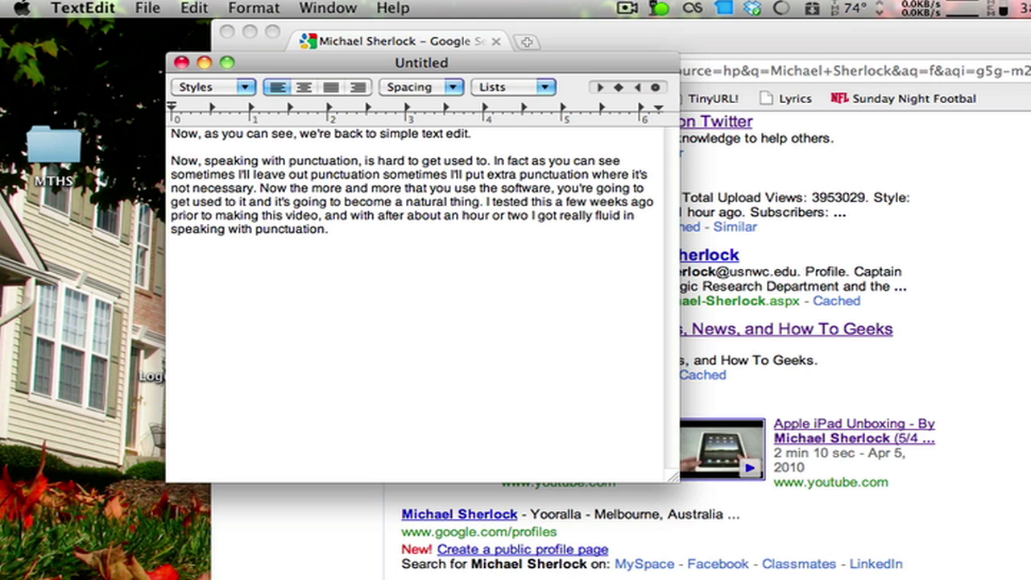
# Dictate a TextEdit paragraph beginning 'As you can see' about recognition sometimes misrecognising words.
pyautogui.write('As you can see, it just a good job I implemented to command at the same time. I said.  Animated')
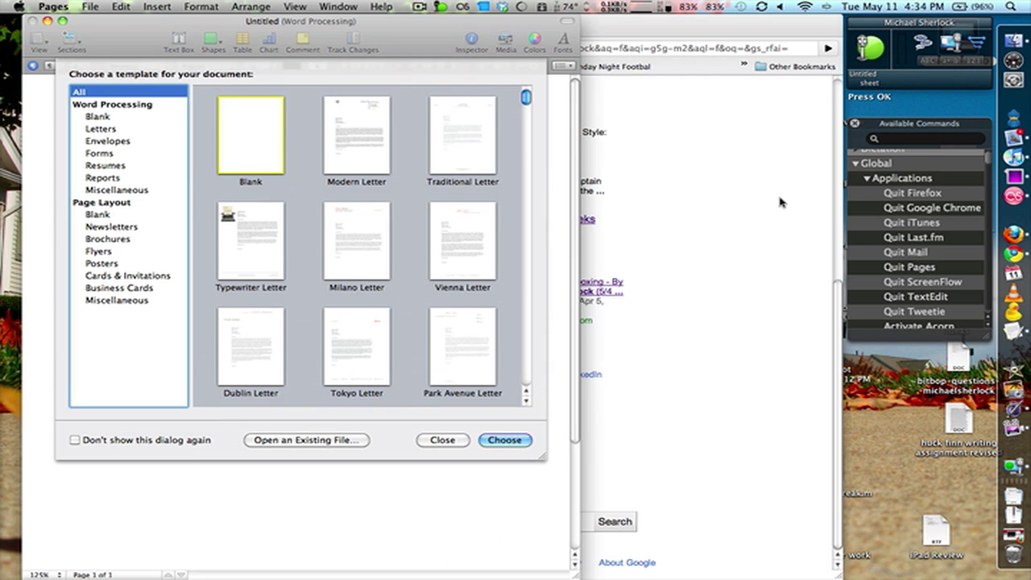
# Create a new Pages document from the Blank template with 'Press OK'.
pyautogui.press('Return')
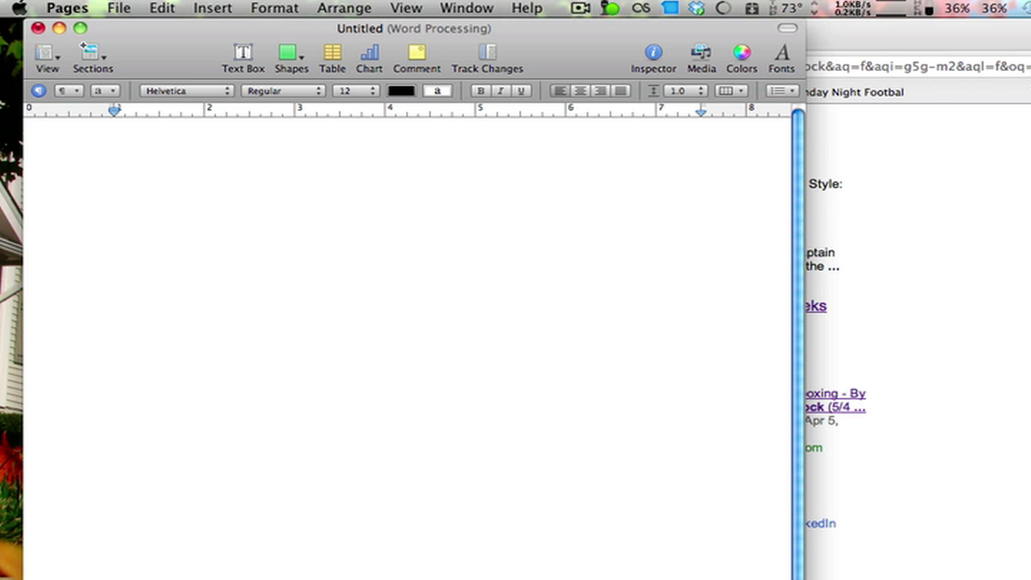
# Dictate a paragraph about plugging the Plantronics headset in via USB and selecting it.
pyautogui.write("There we go, we've opened up pages, and now are ready to write our next novel. Now this is a real-world situation implementation we actually use this. You plug in the microphone that is included this is a Plantronics headset, they've provided with me.")
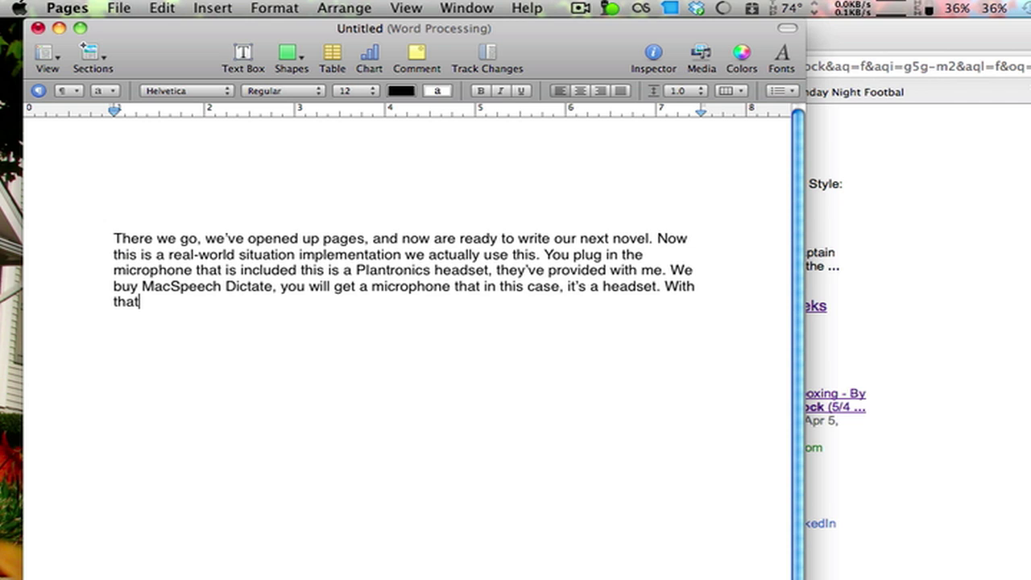
pyautogui.write('you plug it into their USB adapter, and it plugs in via USB. From there you select in the MacSpeech Dictate settings that particular microphone. Now you can use other microphones, but they do recommend and use the headset they provide. Now whether that be for troubleshooting, what is getting the best usage, is entirely up in the air. However the Plantronics headset, they provided to me and with all retail packaging I believe, does do a pretty good job  ')
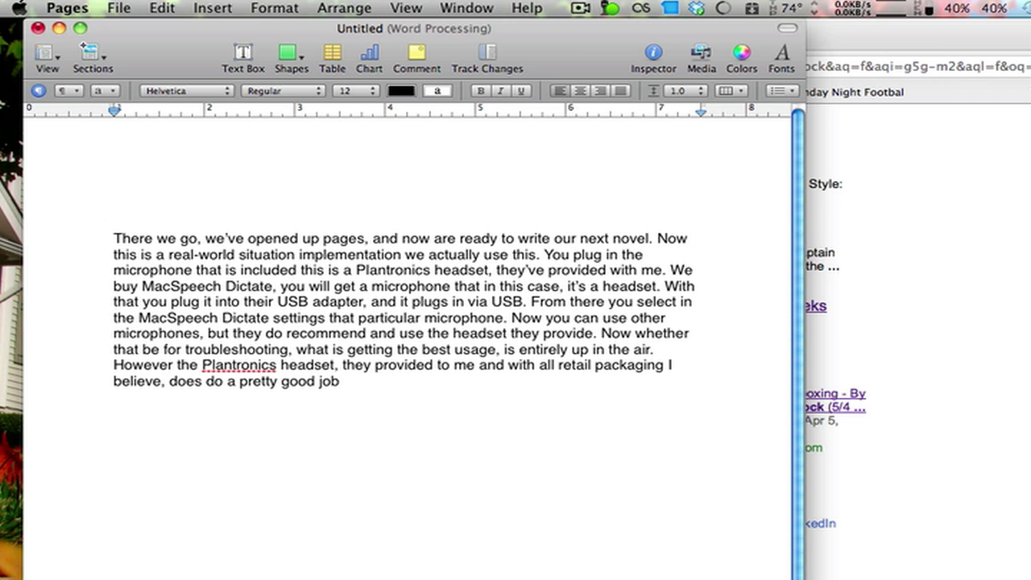
pyautogui.write('As we look back in the')
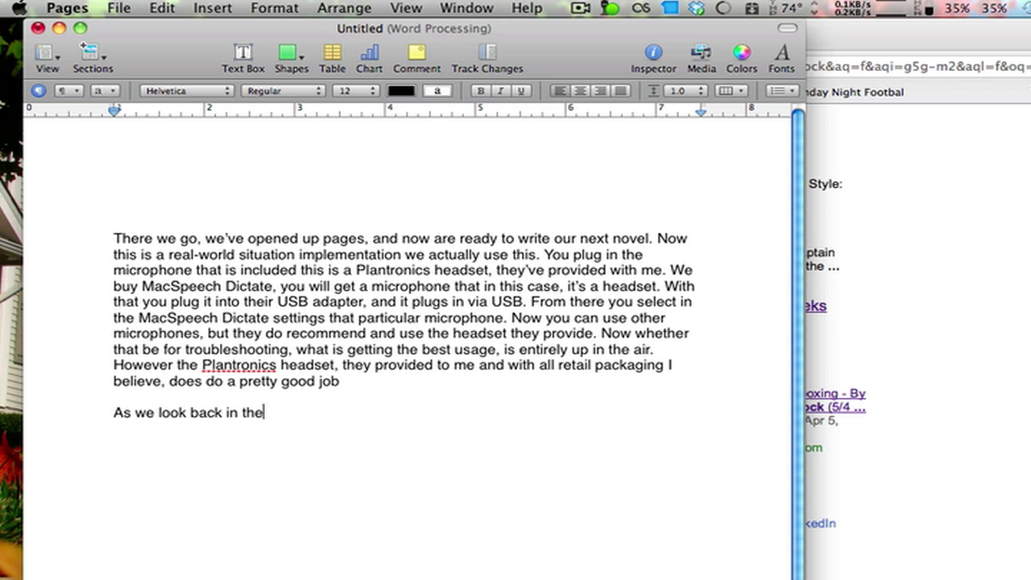